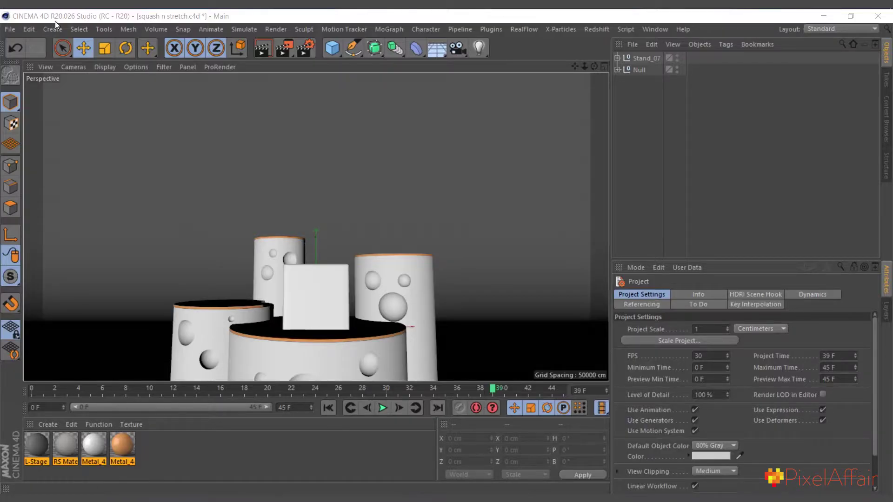
Start a new empty project.
click(53, 29)
mouse_move(68, 97)
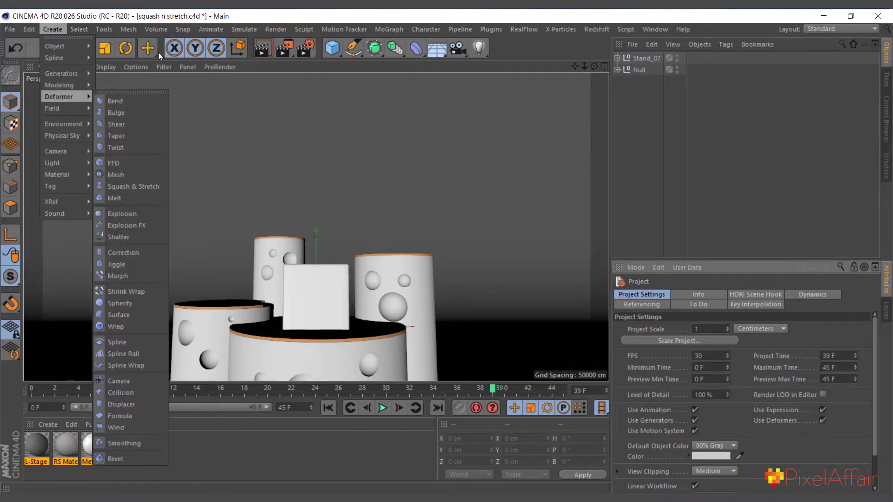
click(213, 20)
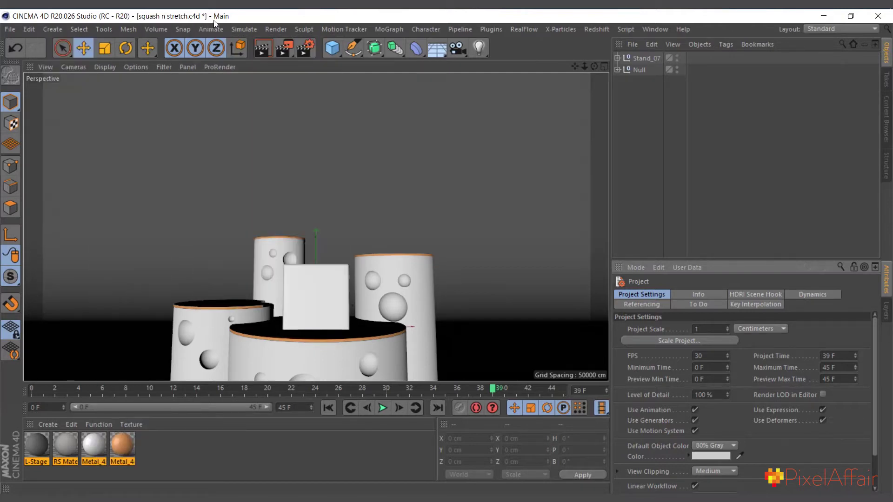
click(12, 30)
click(27, 42)
Add a cube with 10 segments along X, Y and Z.
click(332, 48)
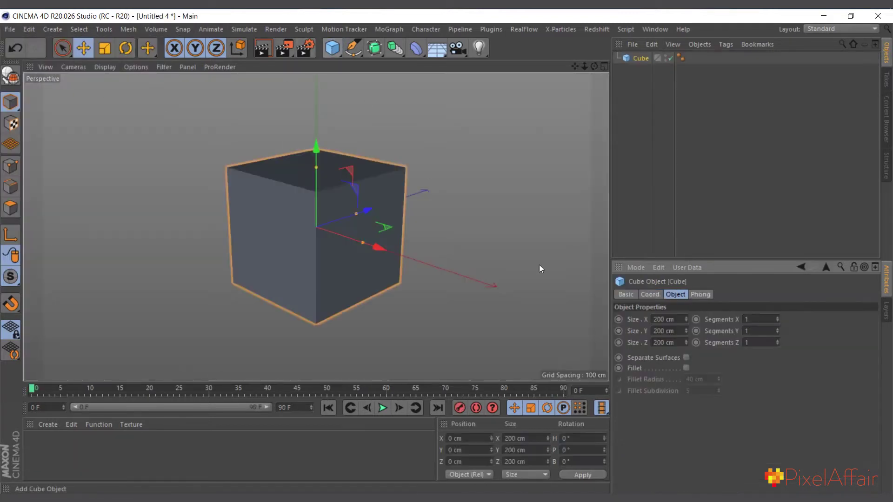
text(0)
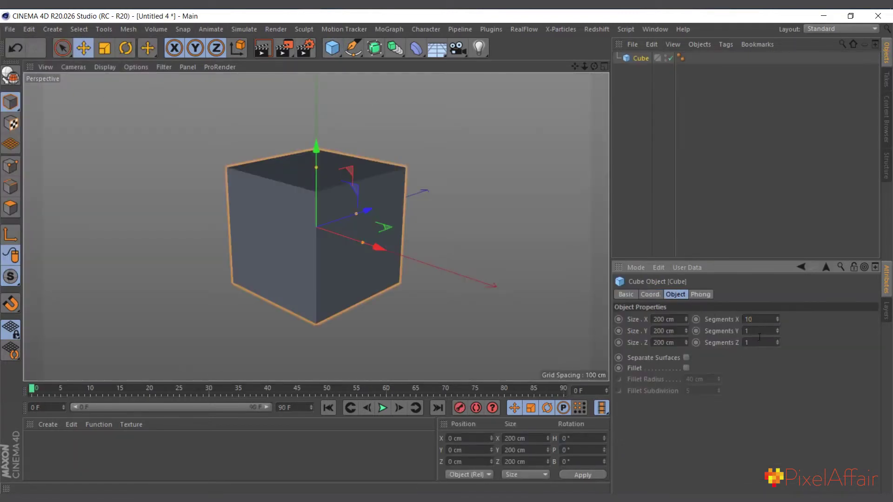
key(Tab)
text(10)
click(760, 344)
text(10)
key(Return)
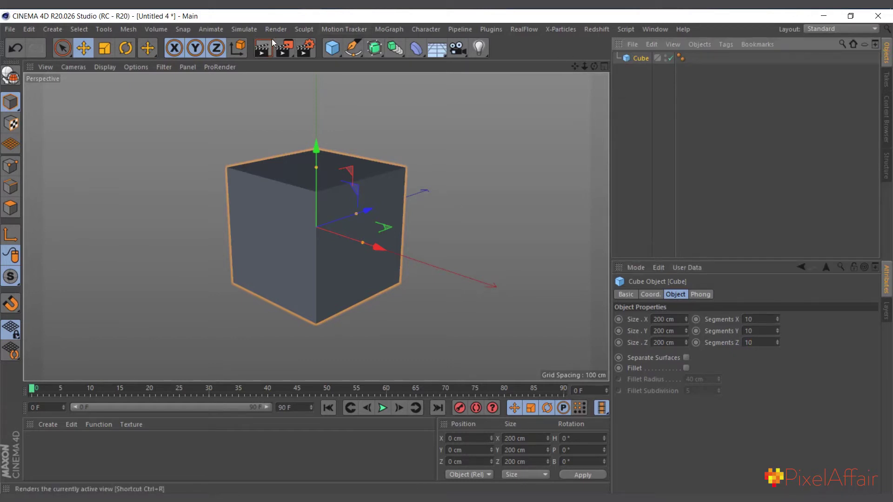
Add a Squash & Stretch deformer and drag it below the Cube.
click(418, 47)
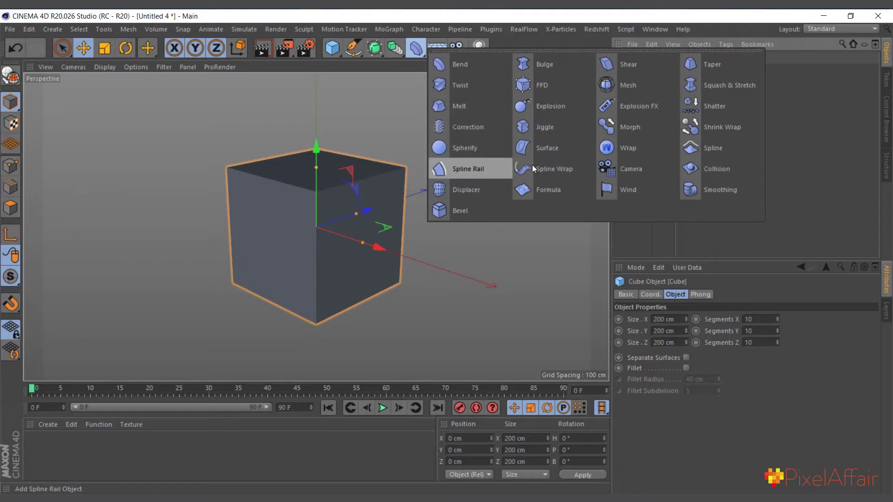
click(728, 91)
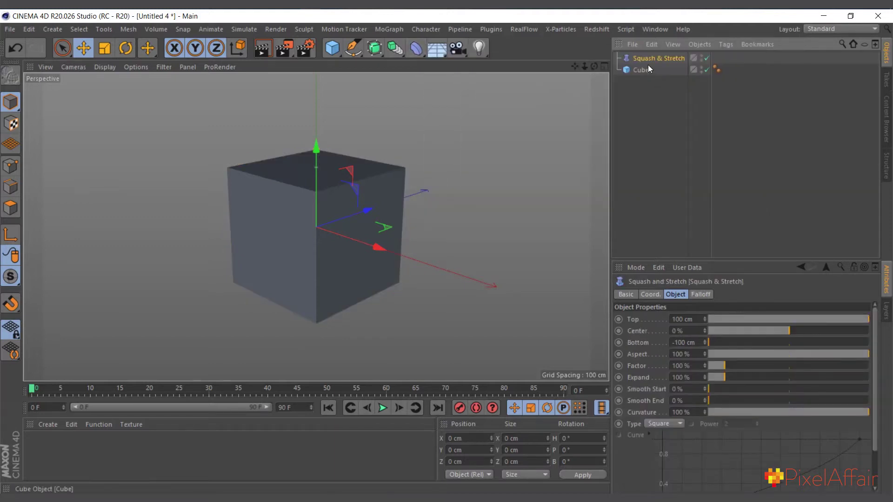
drag(646, 64, 647, 79)
Place the deformer under the Cube and set the cube's Y position to 100 cm.
click(637, 59)
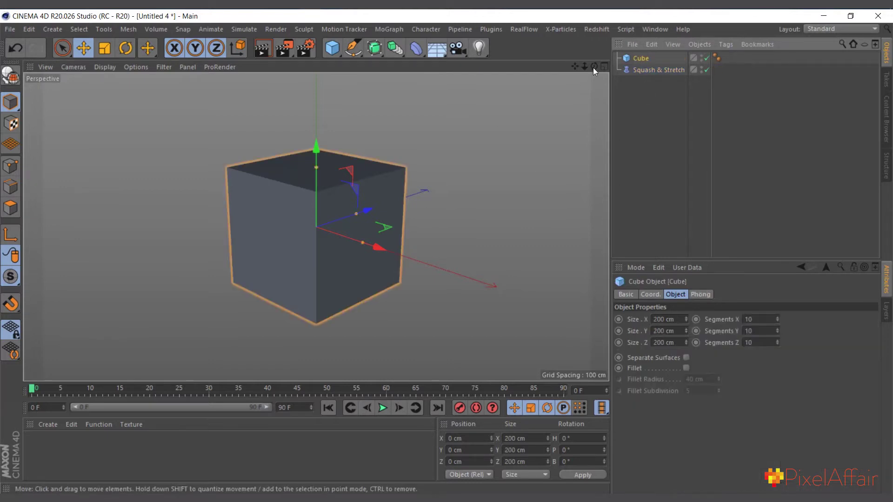
drag(593, 67, 612, 51)
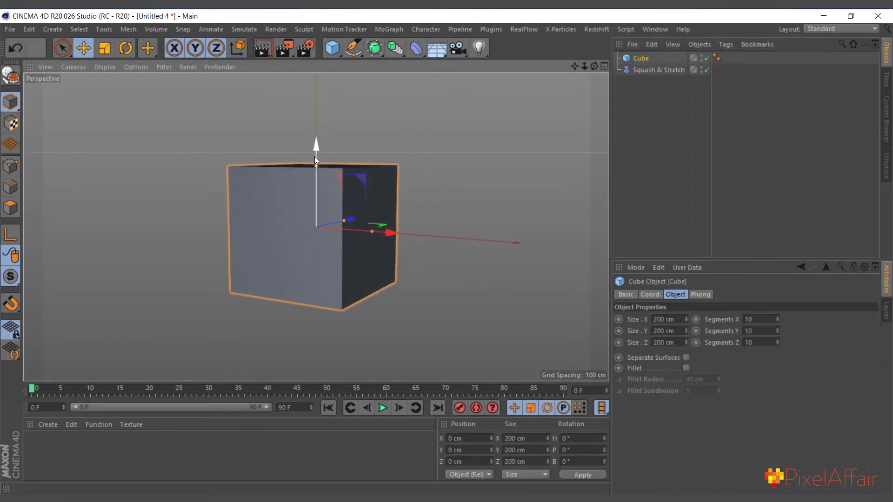
click(651, 294)
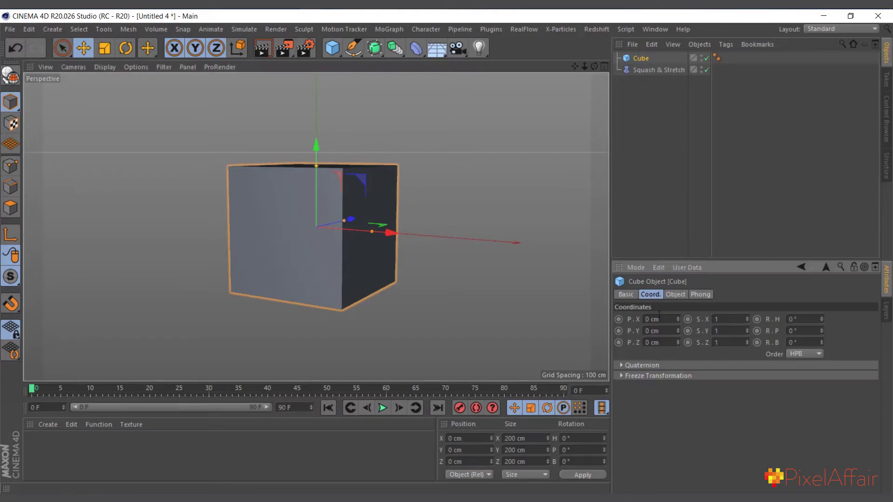
click(663, 332)
text(1)
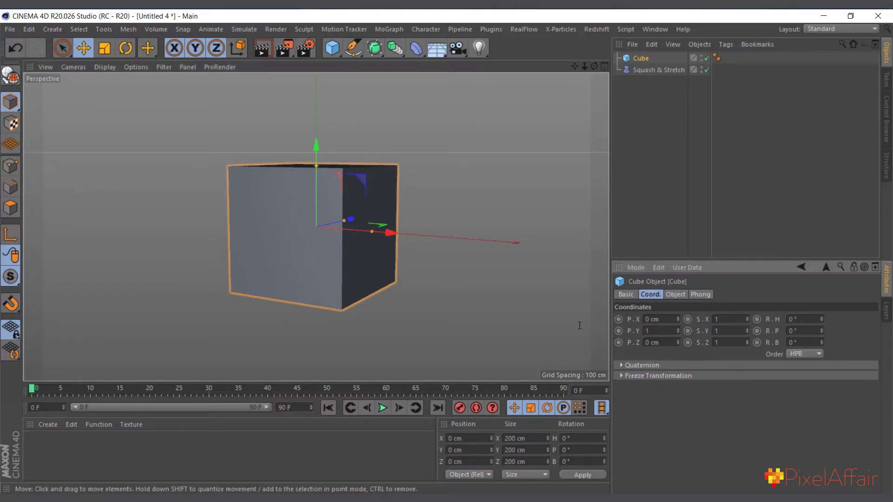
text(00)
key(Return)
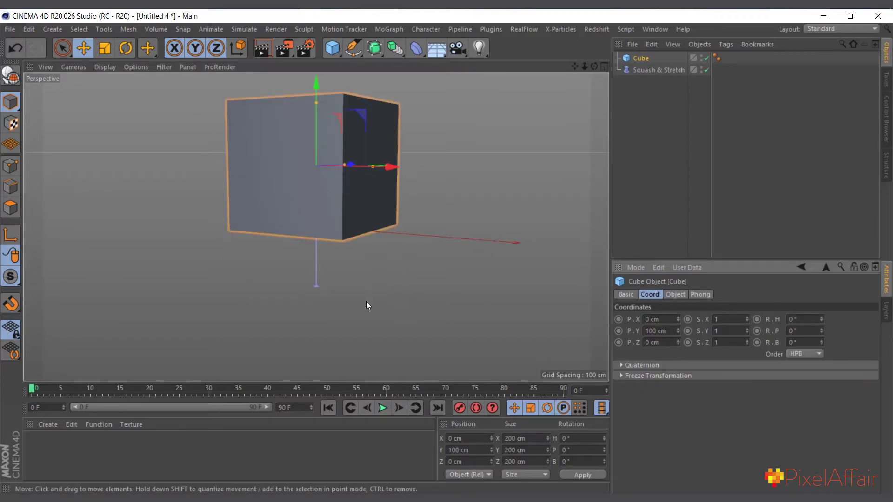
scroll(367, 306, down, 3)
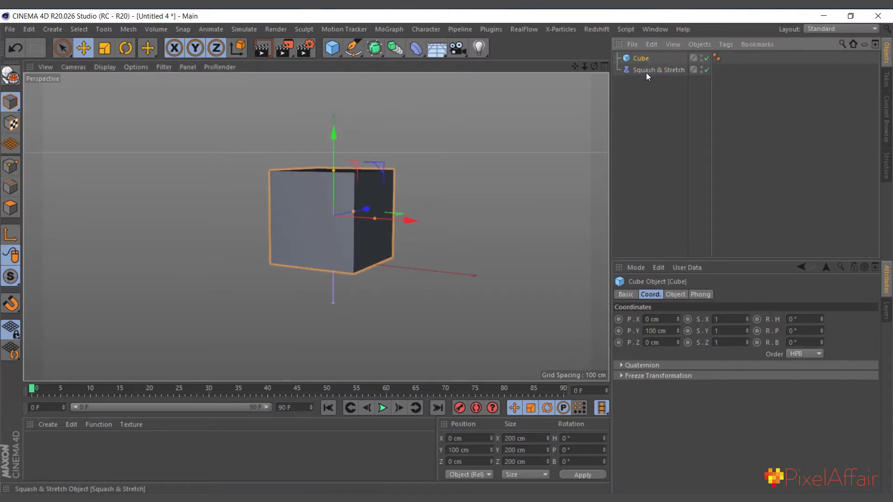
Parent Squash & Stretch to the Cube and inspect the deformer's Object settings.
drag(648, 68, 645, 58)
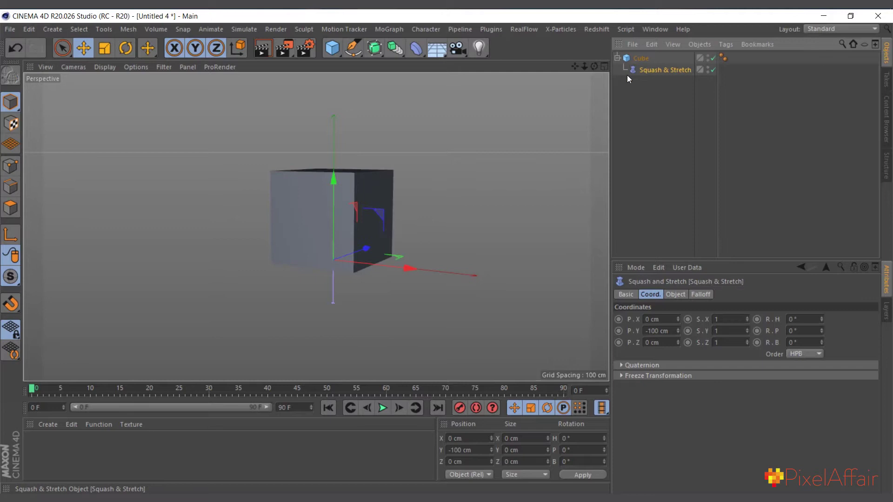
scroll(330, 307, up, 4)
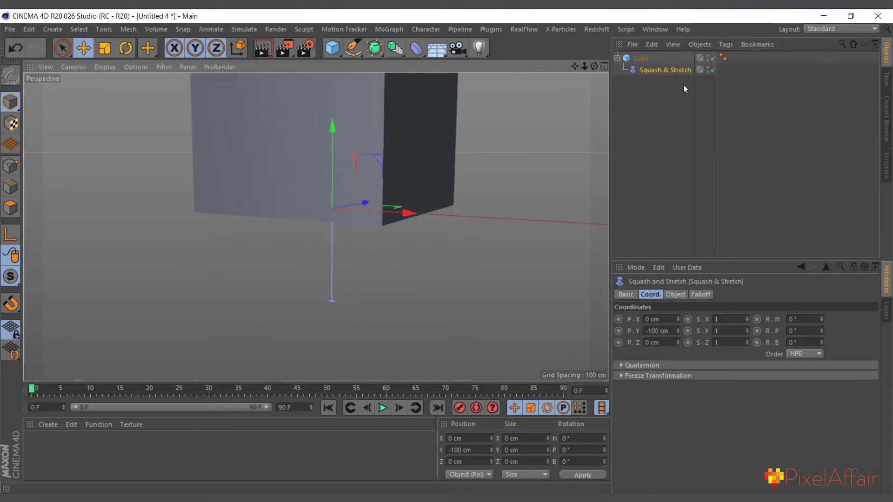
click(678, 295)
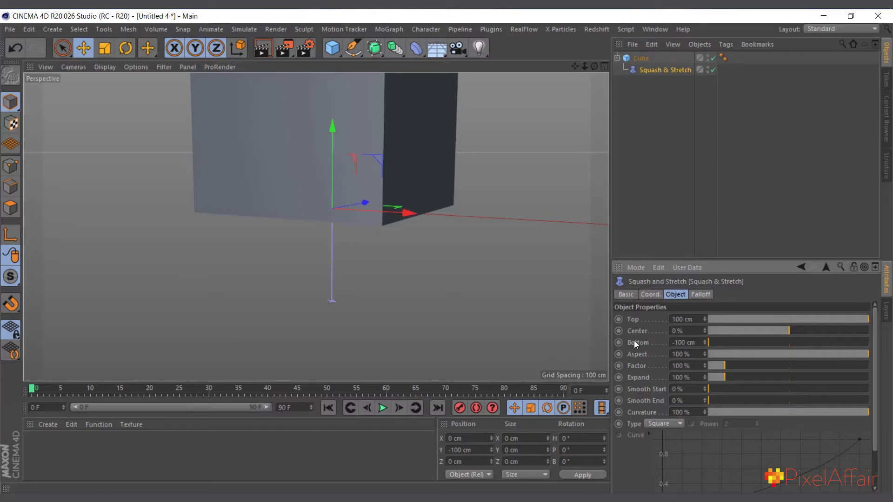
scroll(336, 319, down, 2)
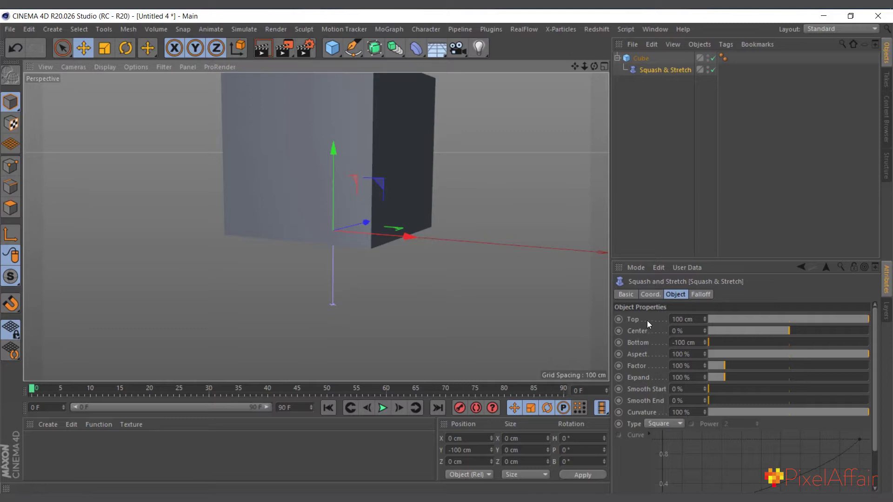
scroll(251, 351, down, 2)
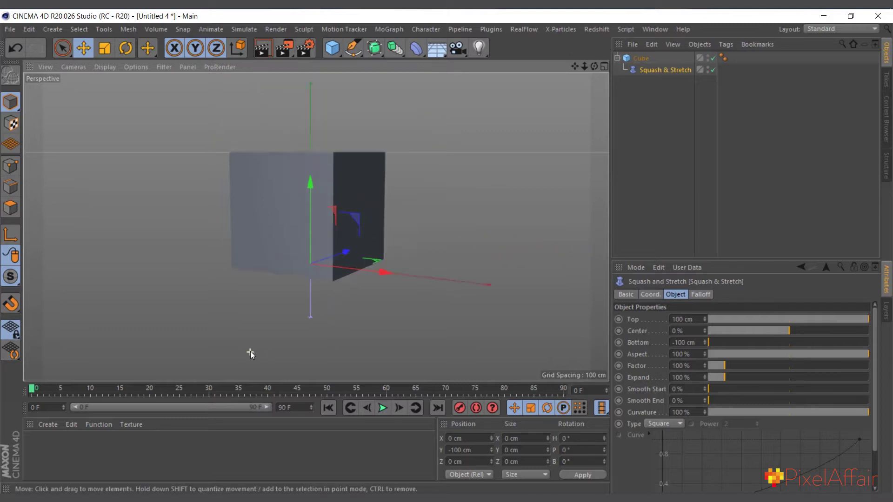
scroll(269, 212, up, 2)
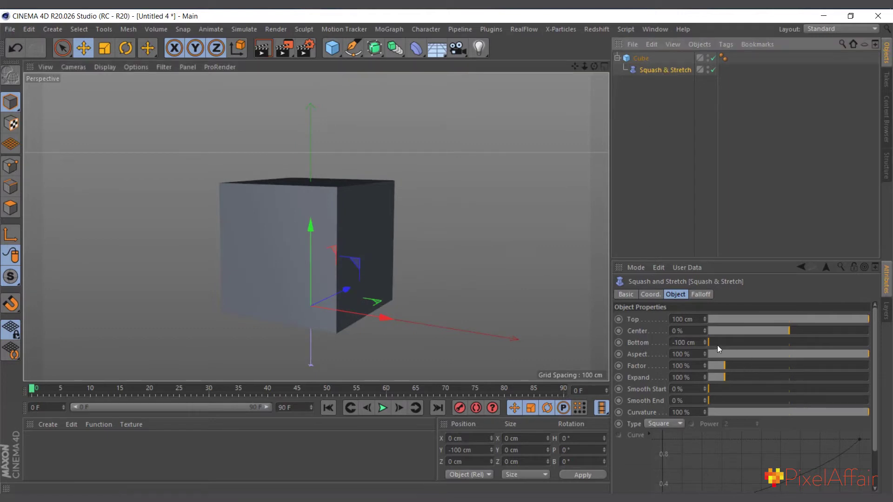
Maximise the Front view and stretch the deformer from Bottom 0 cm to Top 201 cm.
click(605, 66)
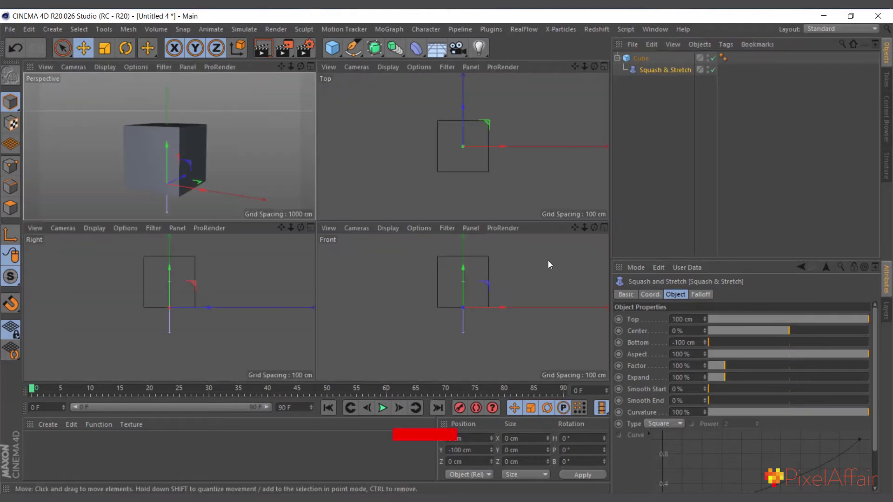
click(604, 227)
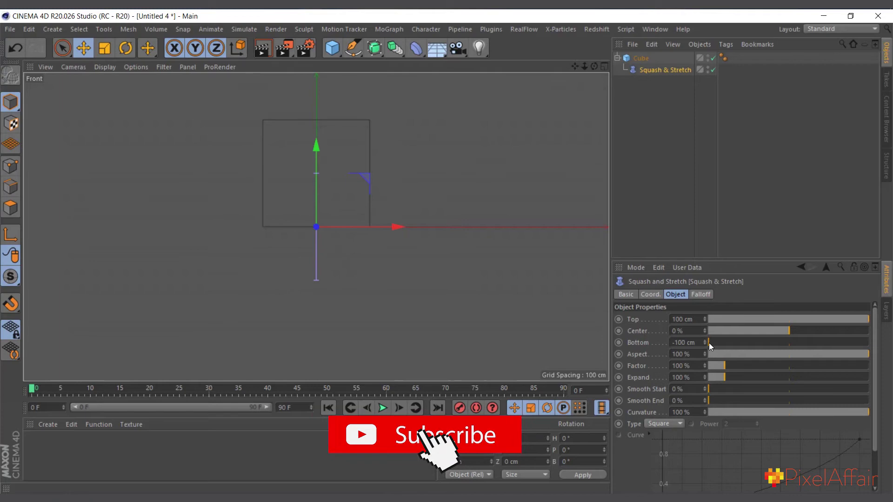
drag(713, 342, 880, 337)
scroll(372, 245, up, 5)
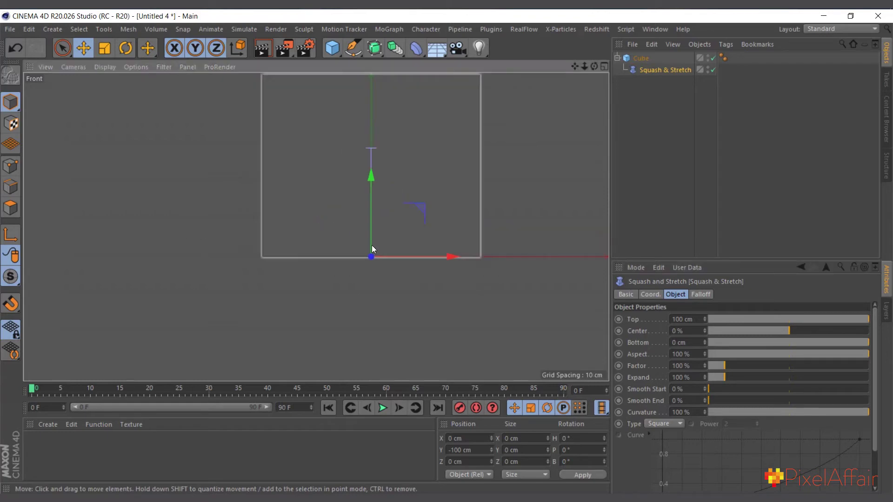
scroll(364, 262, down, 3)
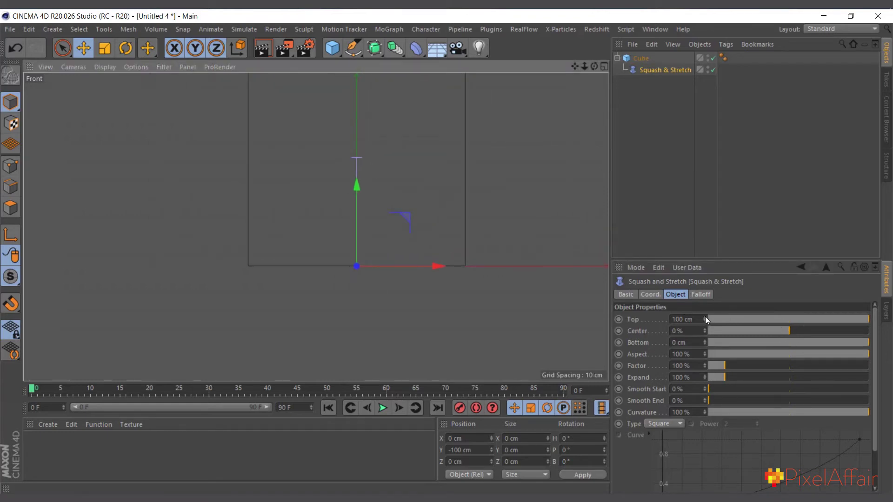
drag(705, 318, 586, 269)
scroll(484, 224, down, 3)
scroll(419, 135, up, 3)
scroll(412, 117, up, 1)
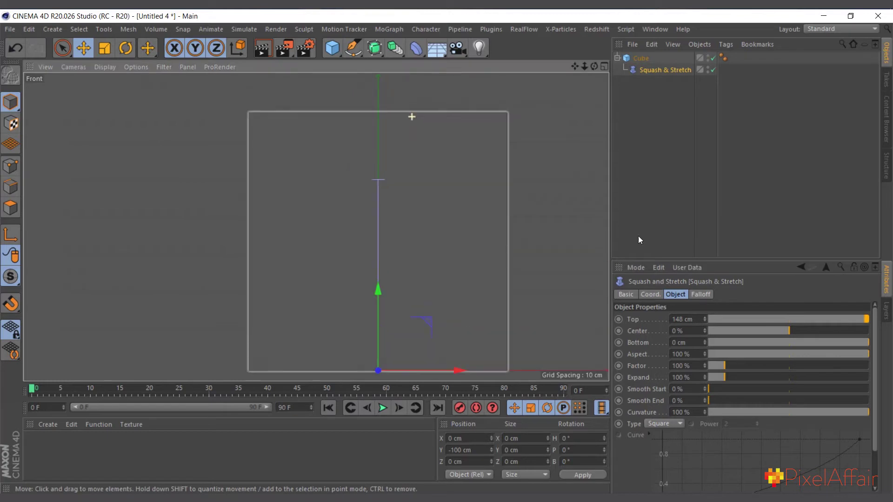
mouse_move(705, 318)
mouse_down()
mouse_move(695, 279)
mouse_move(698, 286)
mouse_up()
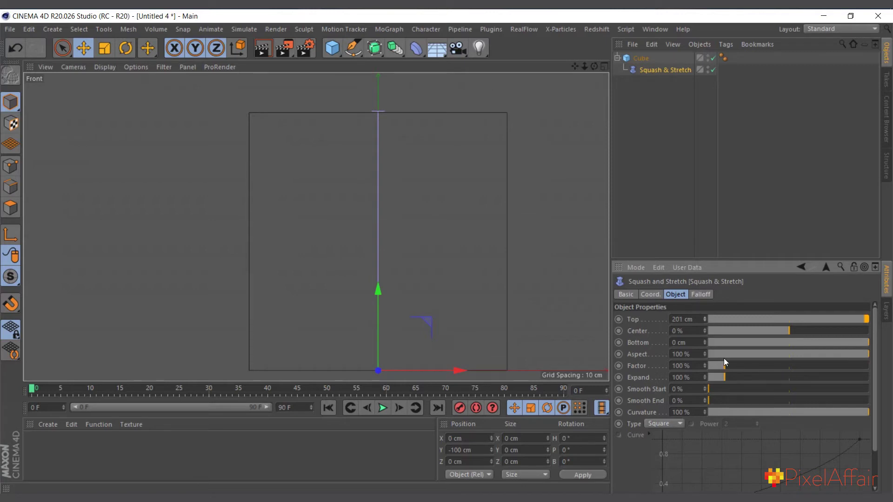
Reset the deformer's Center to 0 % and return to the four-view layout.
mouse_move(793, 331)
mouse_down()
mouse_move(821, 331)
mouse_move(797, 328)
mouse_up()
right_click(704, 331)
scroll(449, 220, down, 2)
click(604, 68)
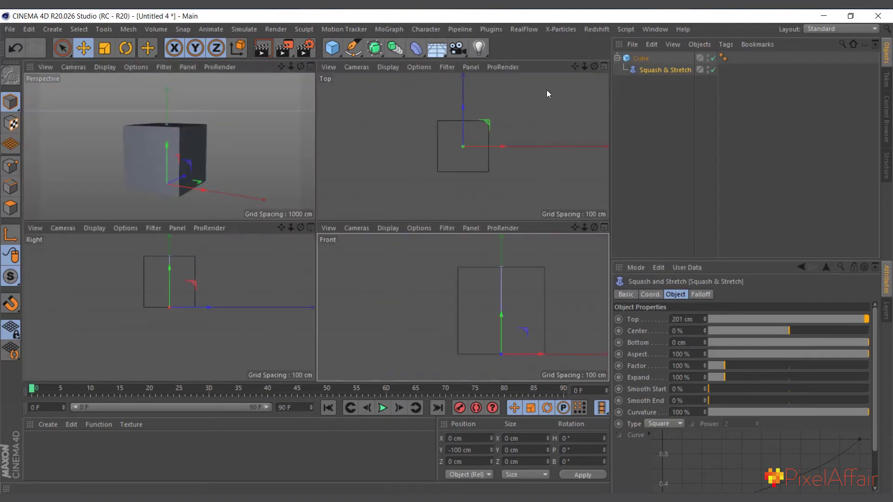
In a full-size Perspective view, drag the Factor up toward 144 %, then down to 71 %.
click(309, 68)
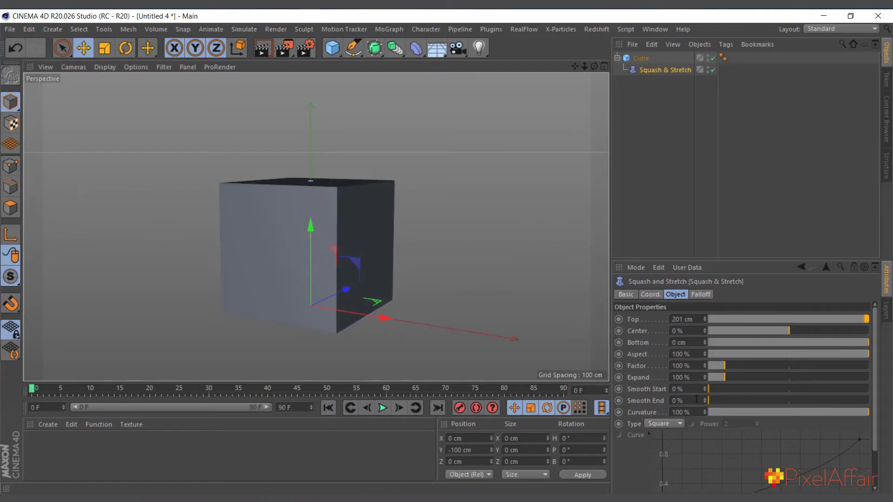
drag(705, 365, 702, 338)
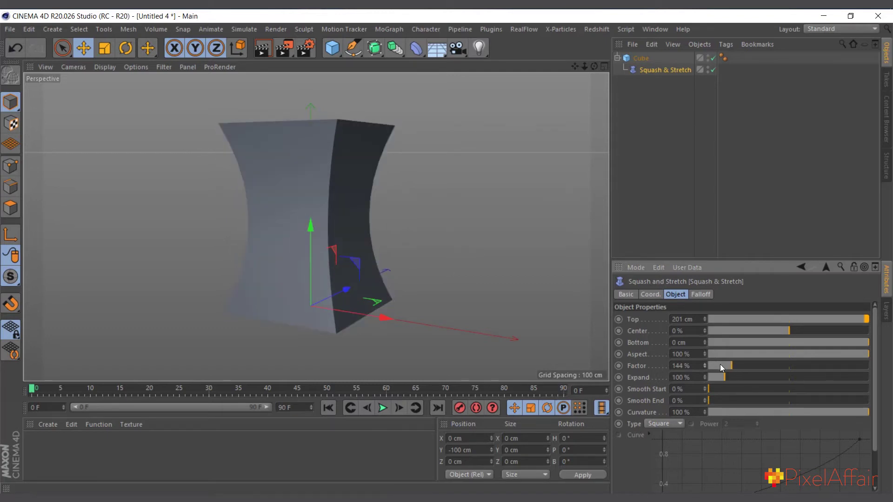
drag(705, 367, 701, 413)
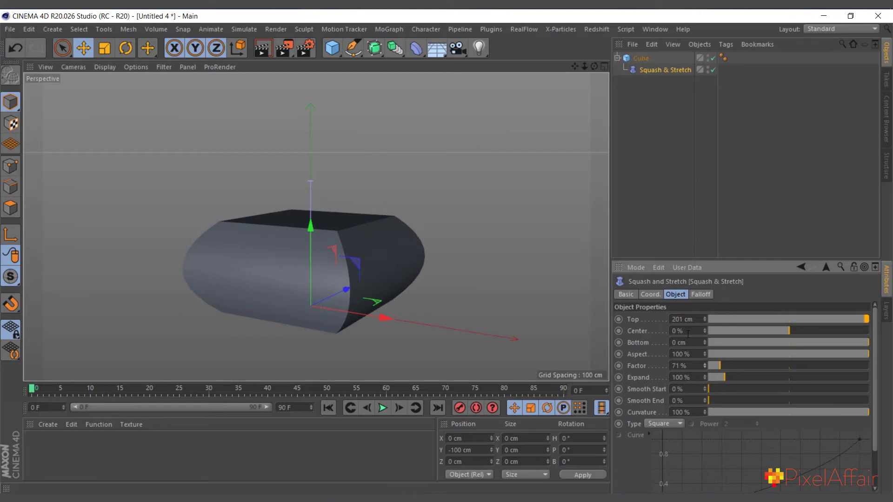
mouse_move(706, 331)
mouse_down()
mouse_move(700, 297)
mouse_move(698, 356)
mouse_move(704, 329)
mouse_up()
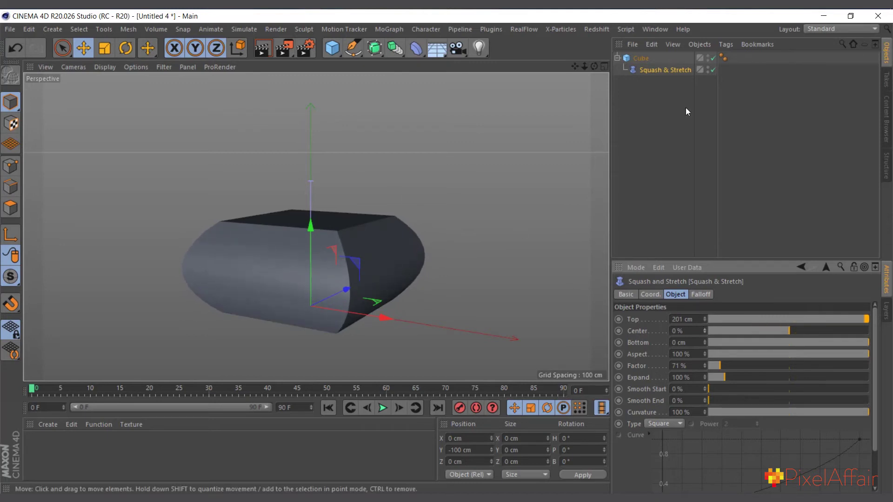
Widen the cube with Expand 243 %, then set Smooth Start 11 %, Smooth End 30 %, Curvature 67 %.
click(640, 70)
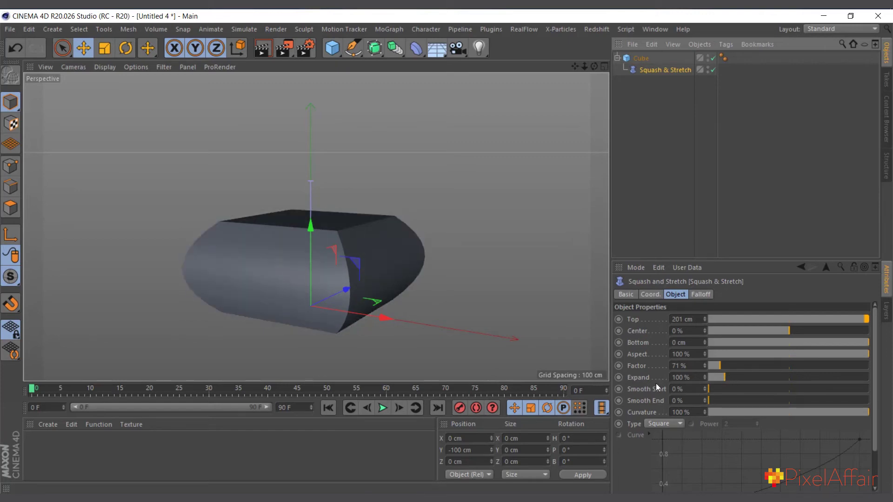
scroll(312, 314, up, 2)
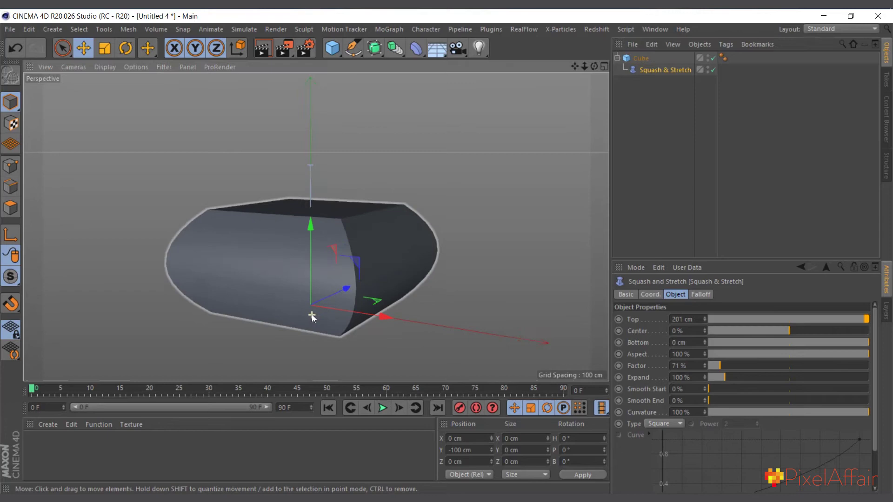
drag(722, 377, 749, 402)
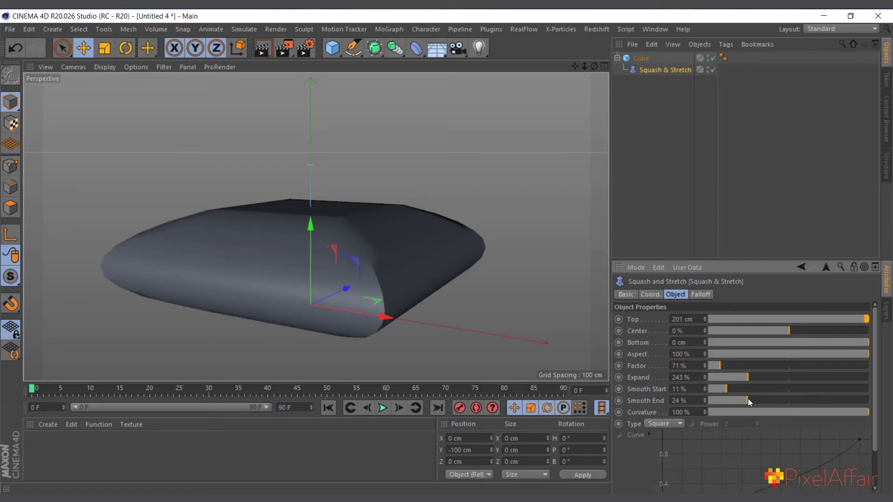
mouse_move(827, 412)
mouse_down()
mouse_move(748, 409)
mouse_move(818, 413)
mouse_up()
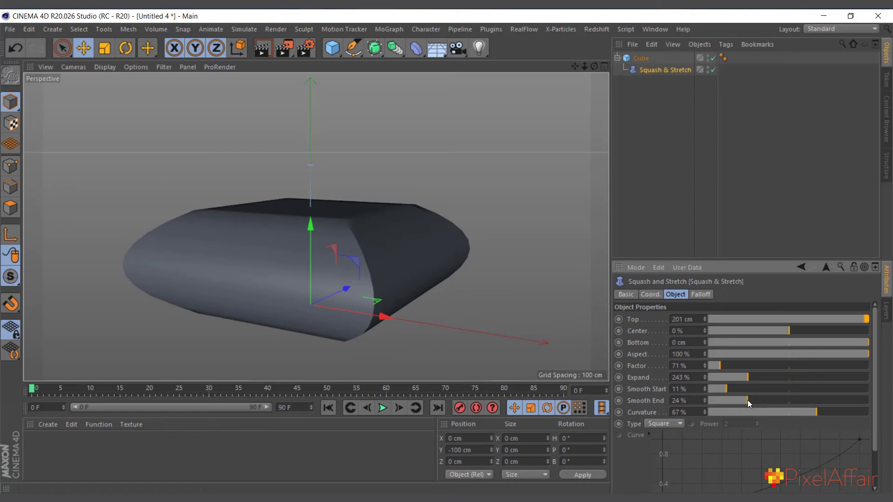
drag(747, 400, 757, 400)
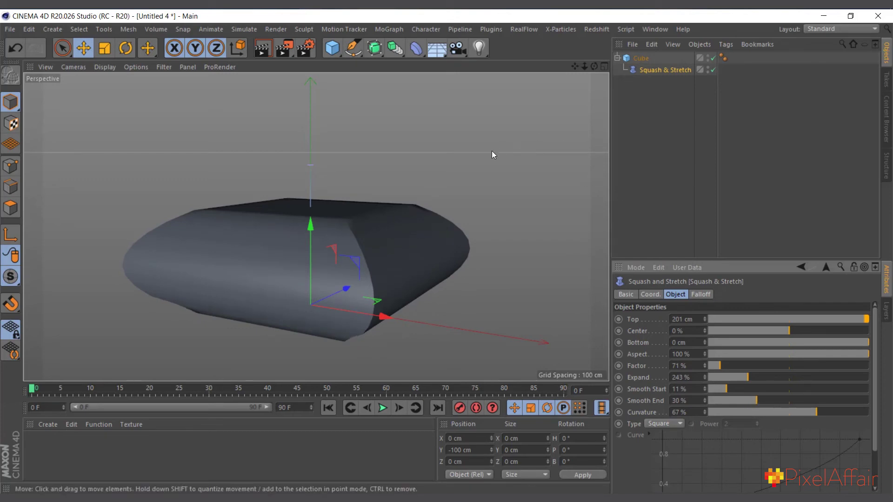
Switch to the open squash n stretch.c4d scene.
click(663, 70)
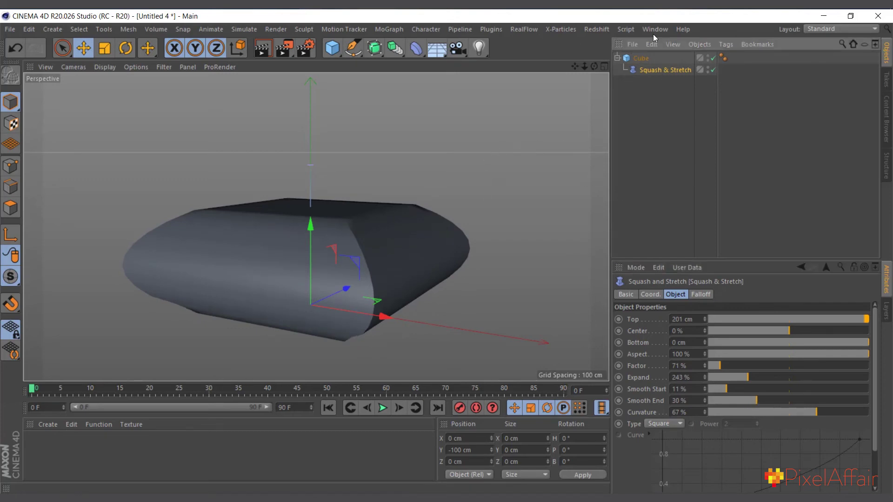
click(656, 28)
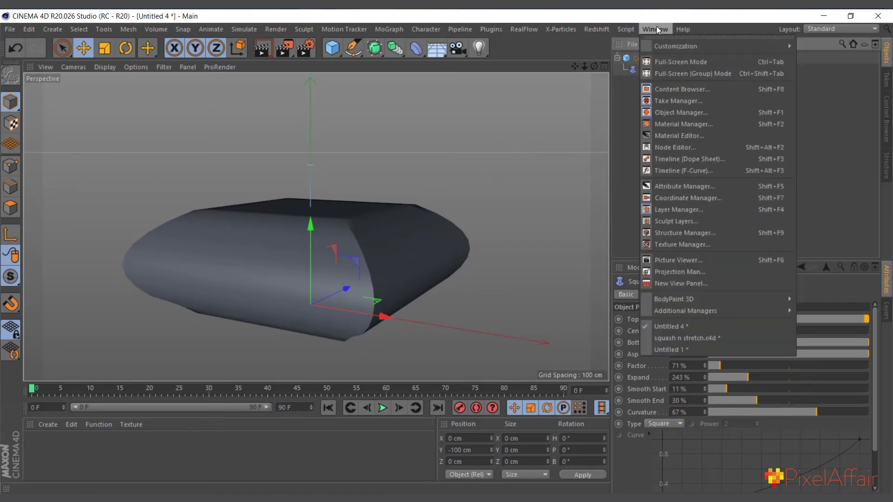
click(680, 339)
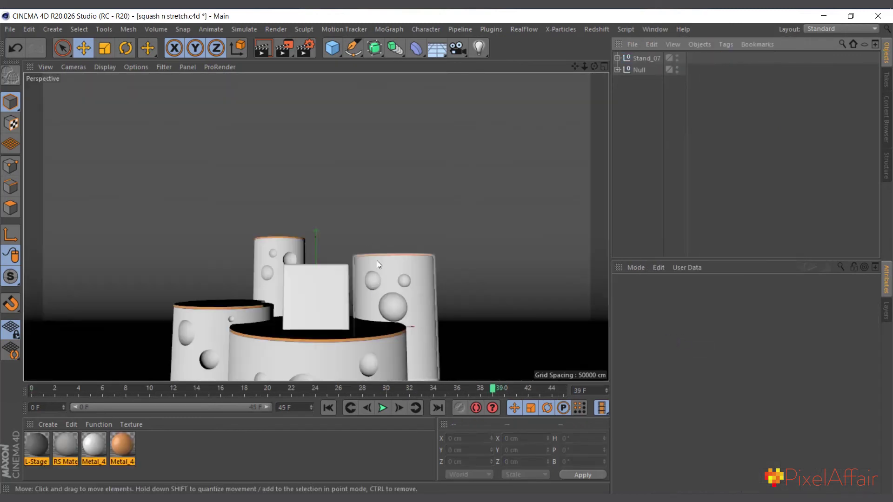
Expand the Null and Cube to reveal the deformer, then play the bounce from frame 0.
click(618, 70)
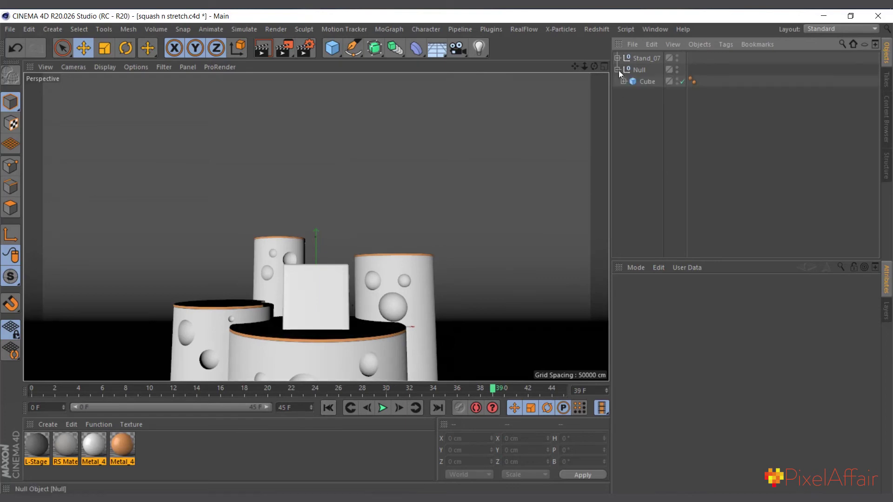
click(623, 81)
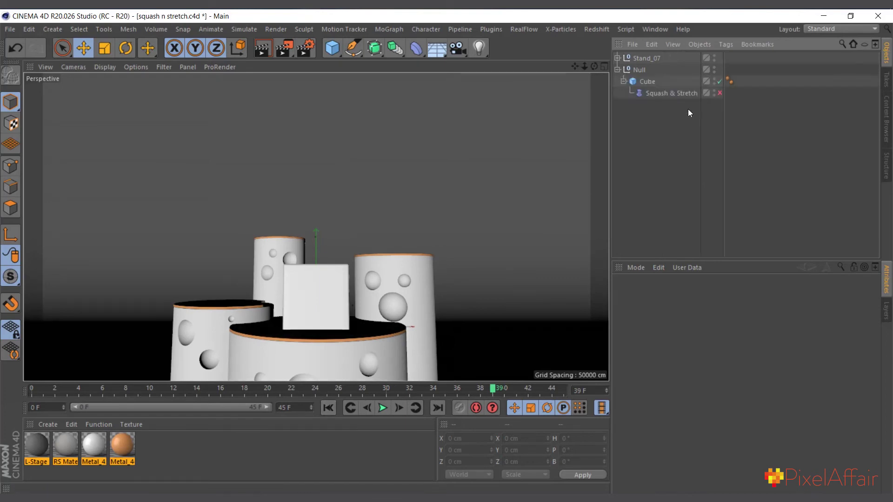
click(336, 407)
click(384, 408)
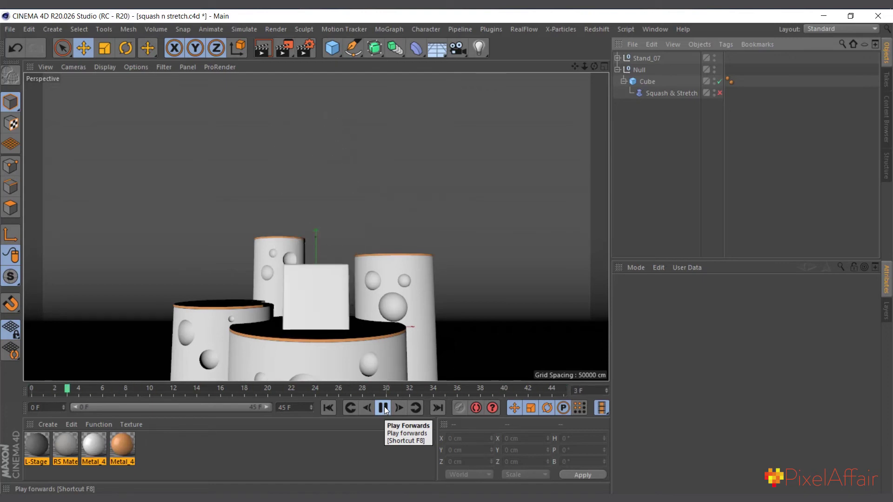
Rewind to frame 0, select Squash & Stretch to show its keyframed Factor, and replay the bounce.
click(384, 408)
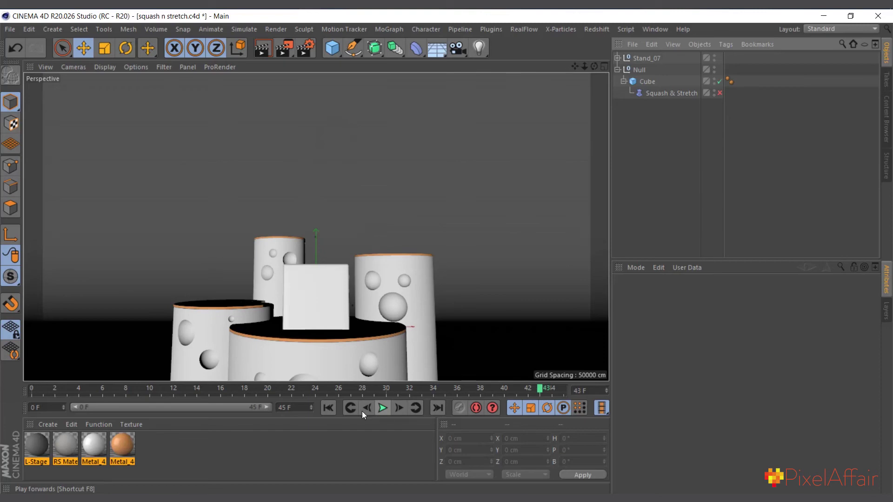
click(328, 408)
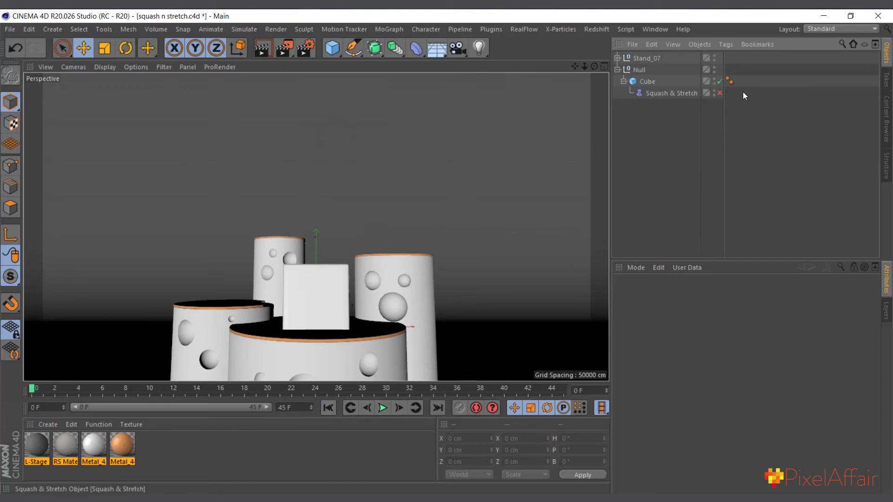
click(680, 93)
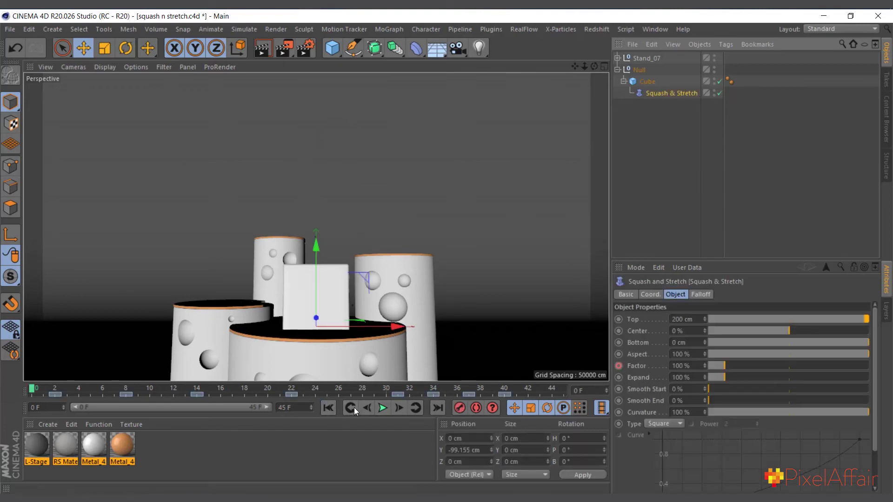
click(383, 408)
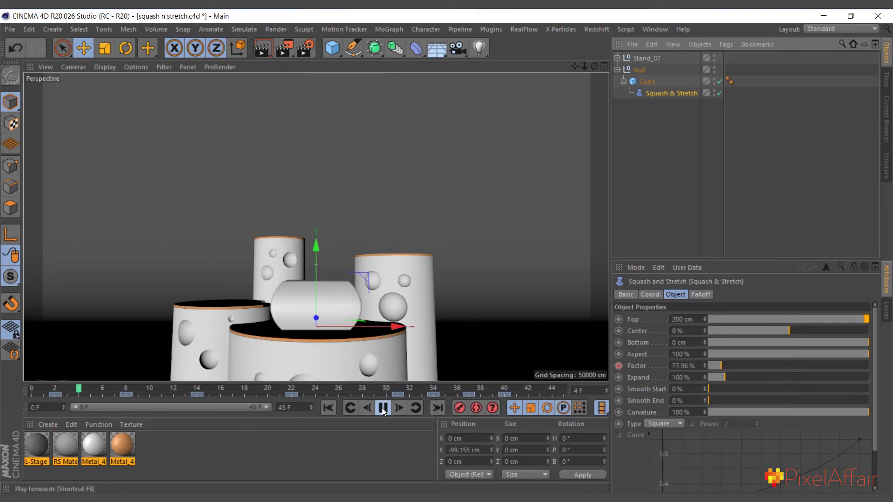
click(637, 190)
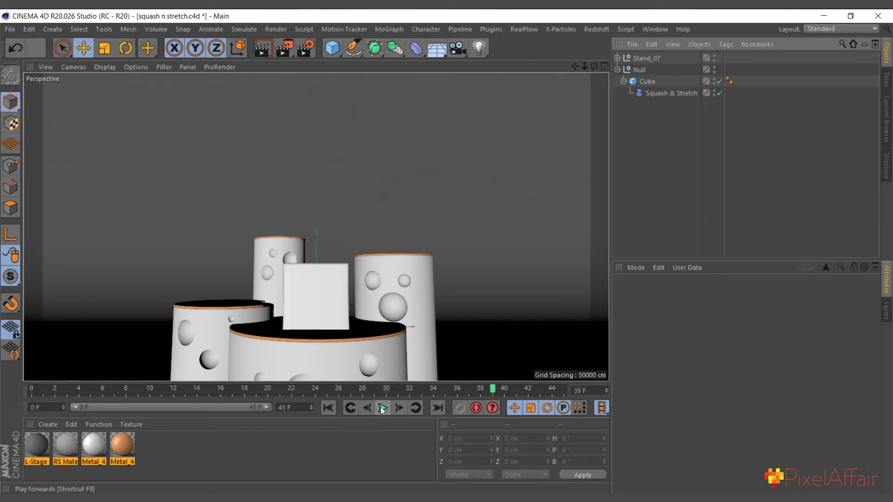
click(662, 93)
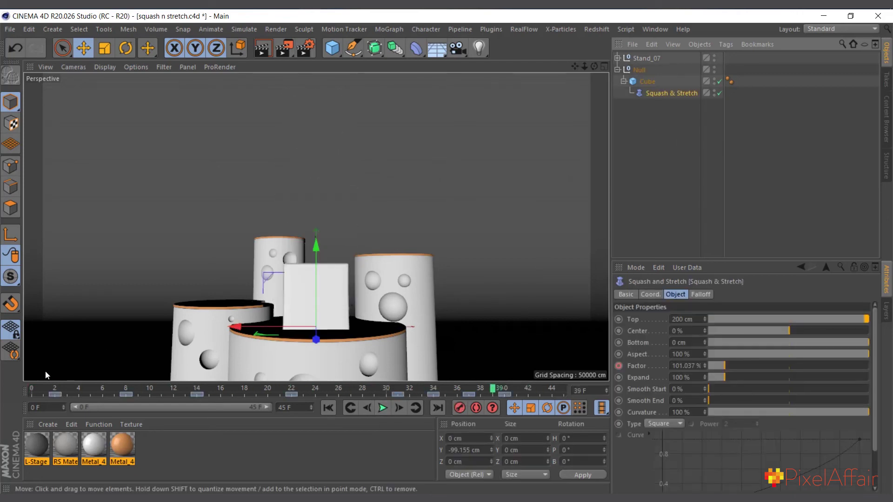
drag(49, 388, 457, 412)
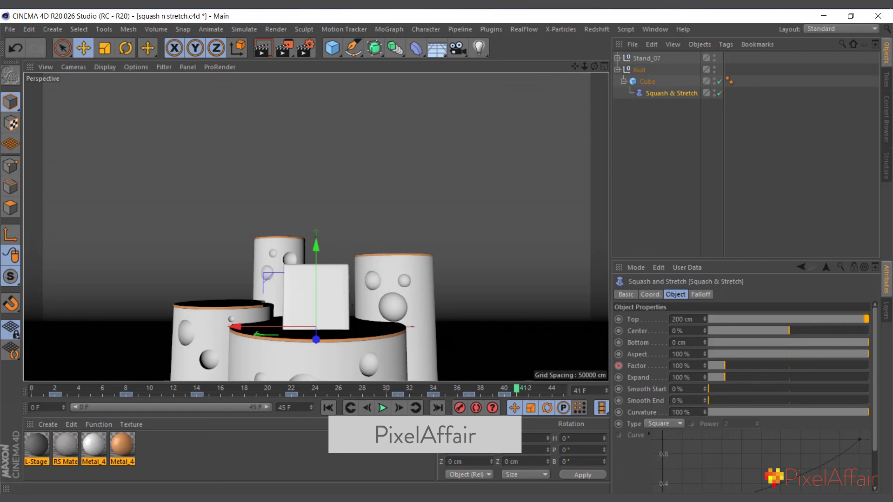